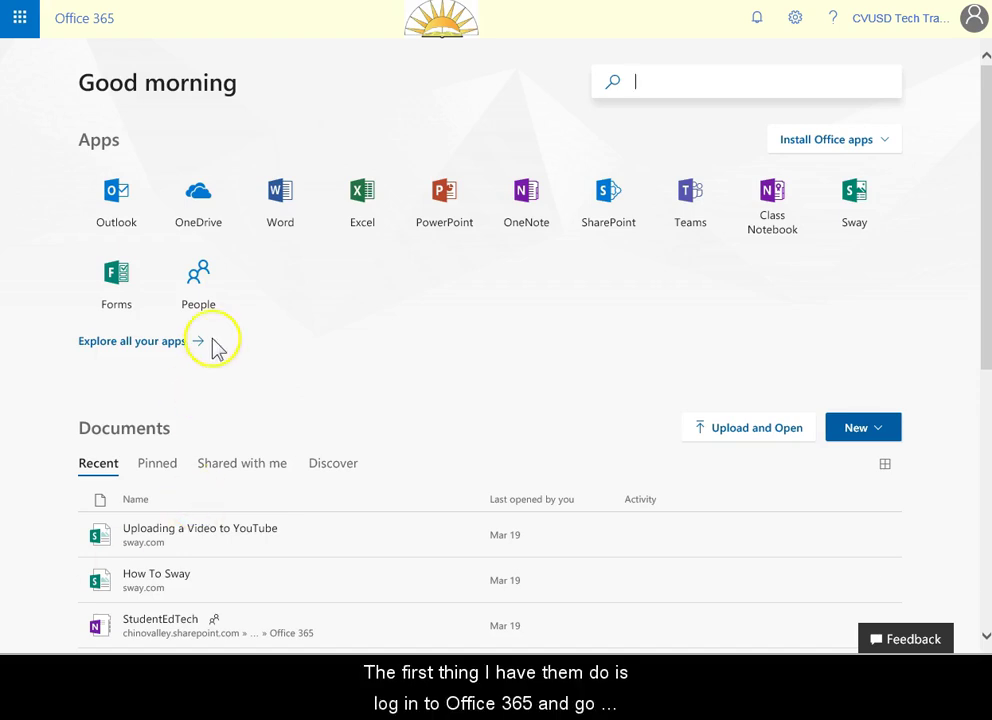
Create a new Word document in OneDrive and paste in the sample text about Learning Tools Immersive Reader.
{"action": "left_click", "coordinate": [196, 194]}
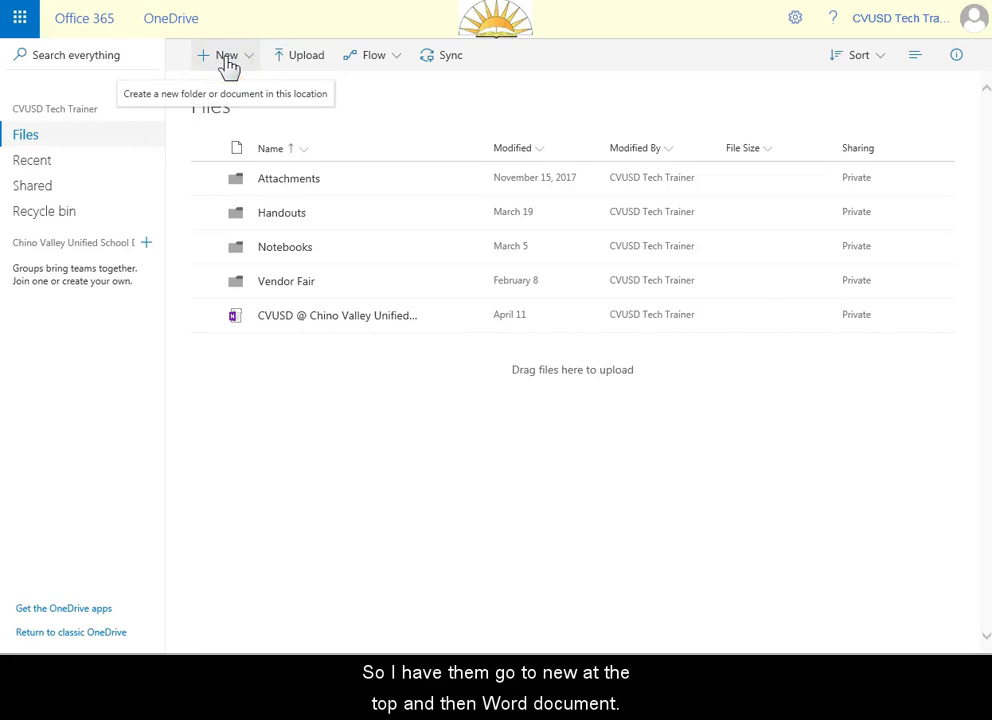
{"action": "left_click", "coordinate": [229, 62]}
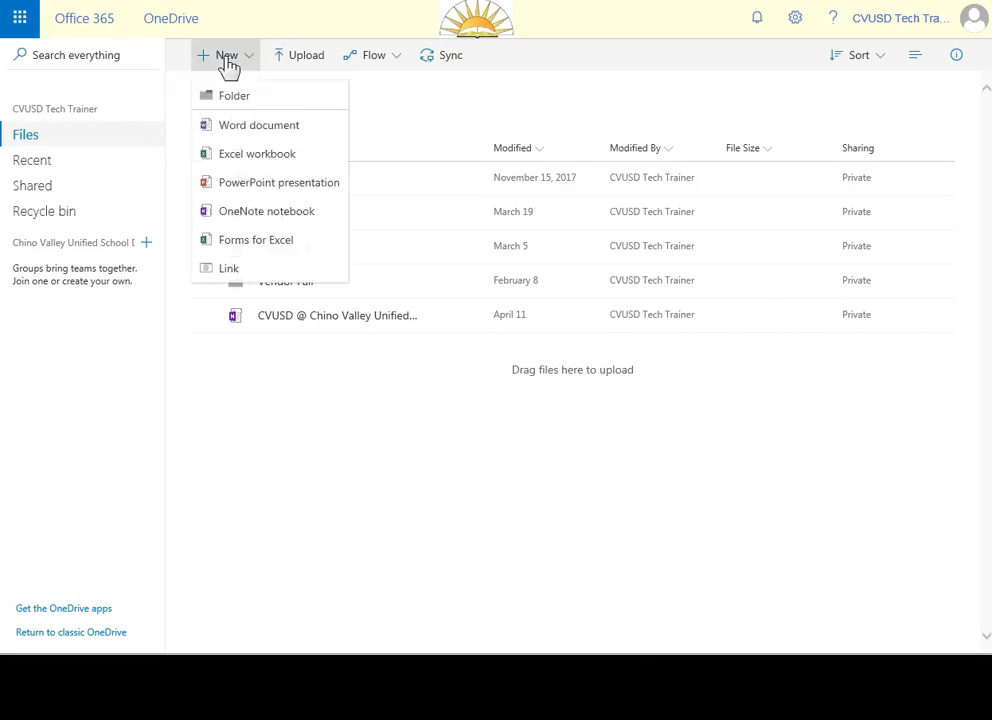
{"action": "left_click", "coordinate": [245, 133]}
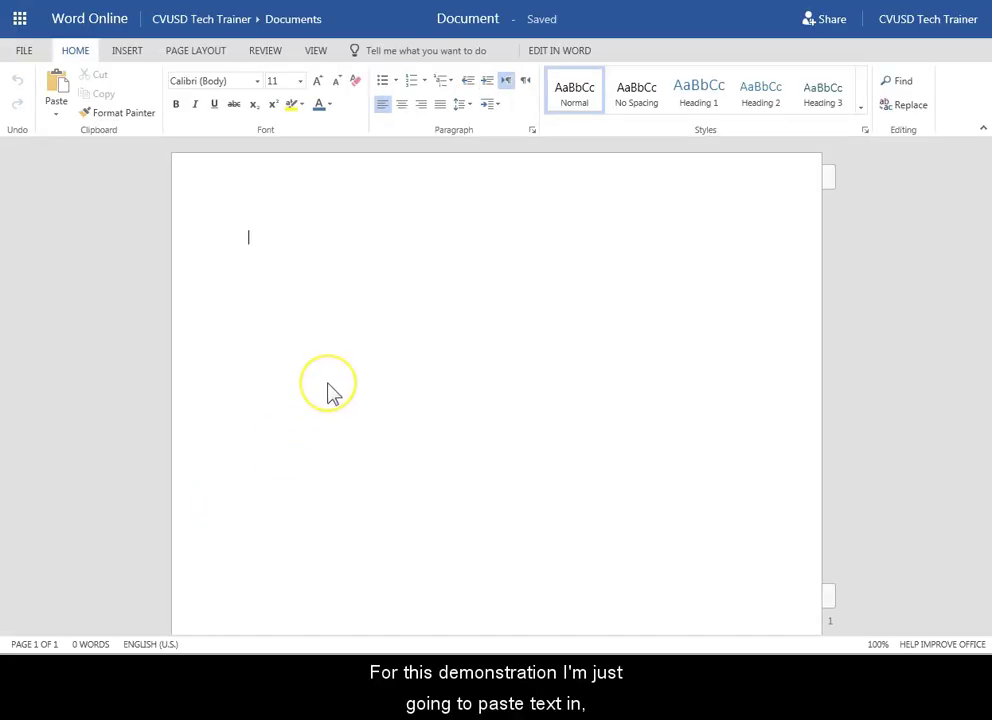
{"action": "type", "text": "Learning Tools Immersive Reader creates a reading experience that adds accessibility and comprehension for learners of all ages and abilities. With the Learning Tools, you can change your background, adjust the font size without altering the original document, have it read back to you, and, in some versions, highlight parts of speech, use Line Focus to create a viewing window for a limited amount of text, and use Picture Dictionary. EVERYONE can benefit from using these tools. They can help you catch grammar errors, word errors, or even repetitive writing. When introducing it to a sixth grade class, one student said, \"I used the word excited too many times.\" These are FREE tools that can improve reading, comprehension and writing!"}
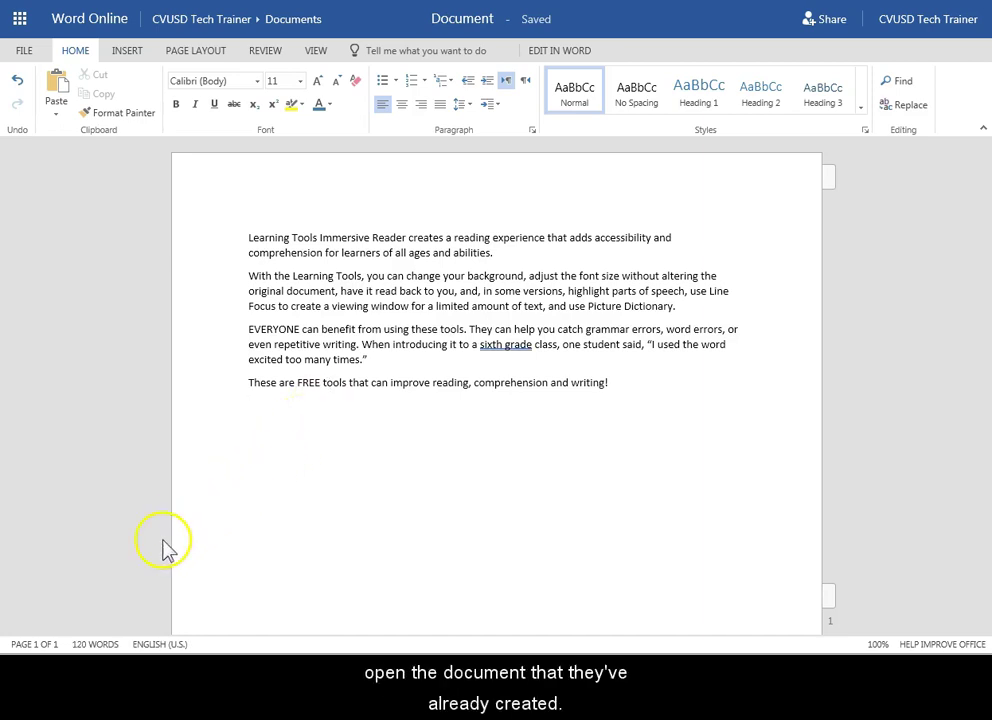
Open the document in the Immersive Reader view.
{"action": "left_click", "coordinate": [321, 60]}
{"action": "left_click", "coordinate": [116, 116]}
{"action": "left_click", "coordinate": [100, 112]}
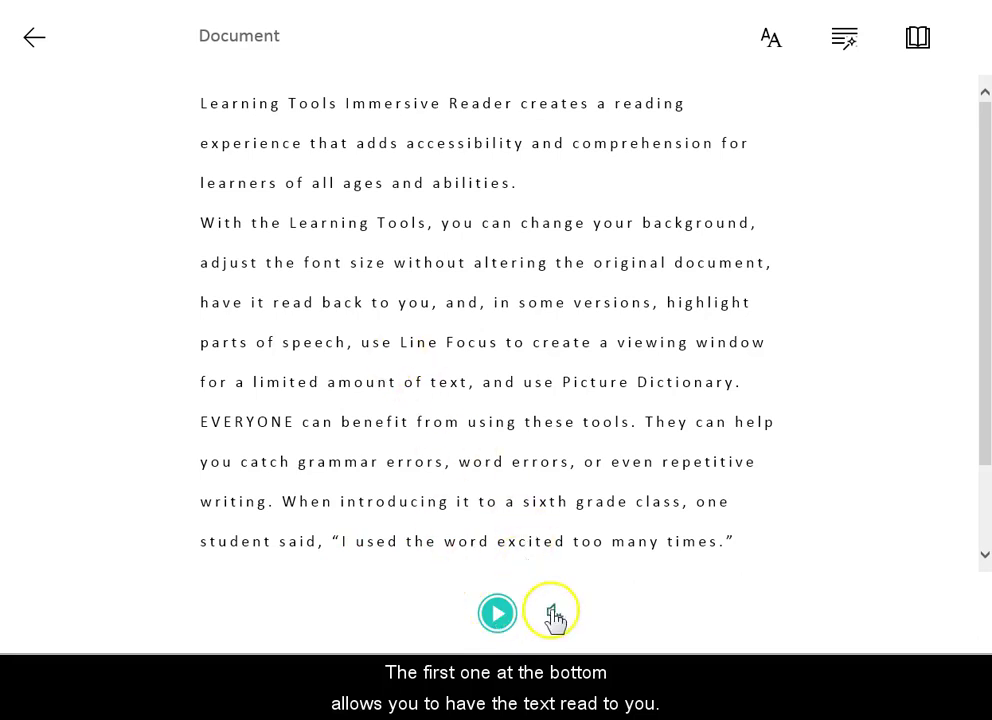
View the voice speed and voice selection options, and play the first sentence aloud before pausing.
{"action": "left_click", "coordinate": [554, 616]}
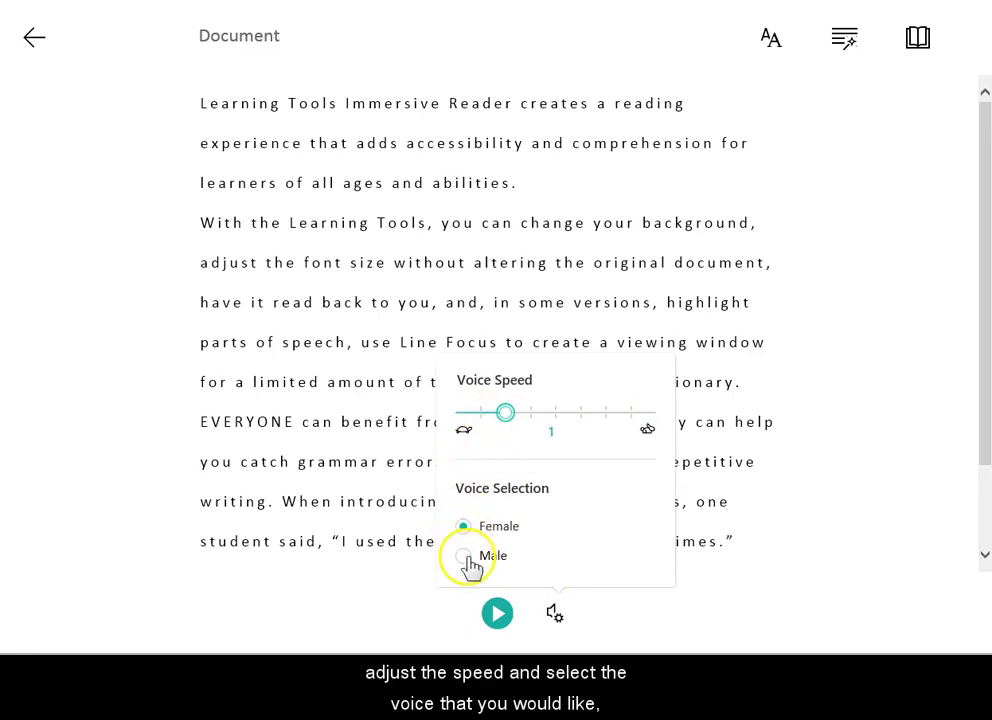
{"action": "left_click", "coordinate": [466, 560]}
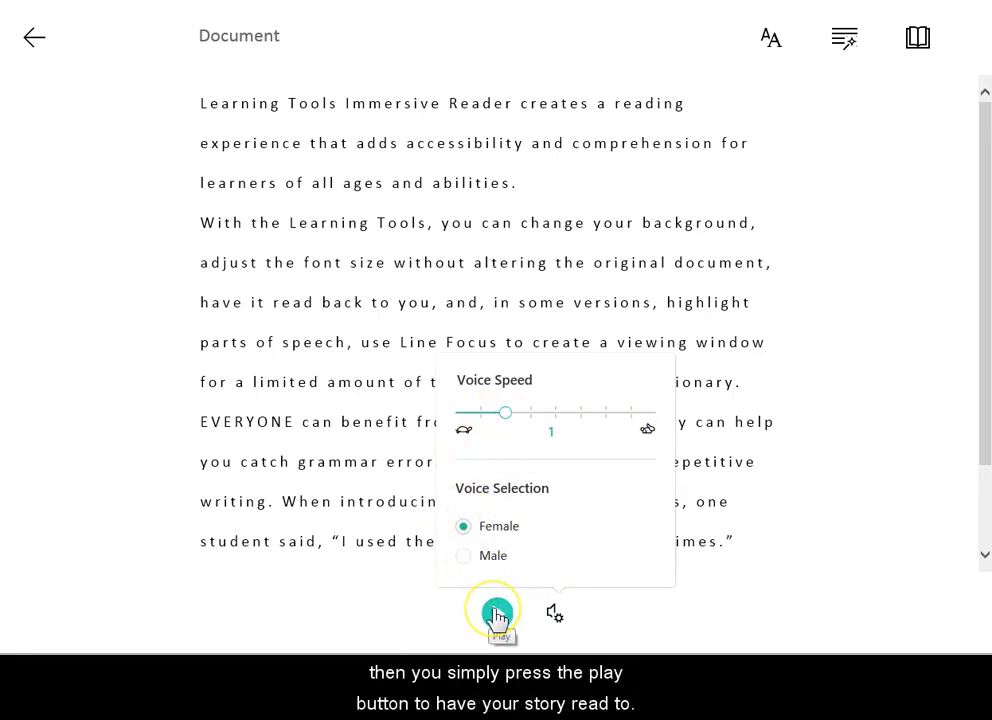
{"action": "left_click", "coordinate": [497, 614]}
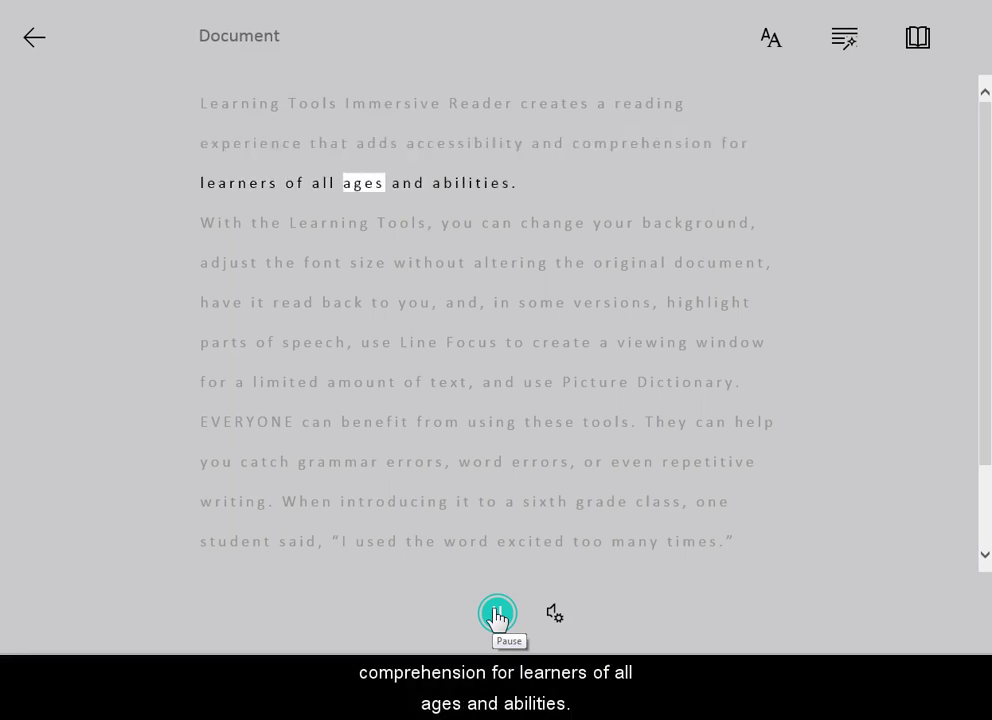
{"action": "left_click", "coordinate": [497, 613]}
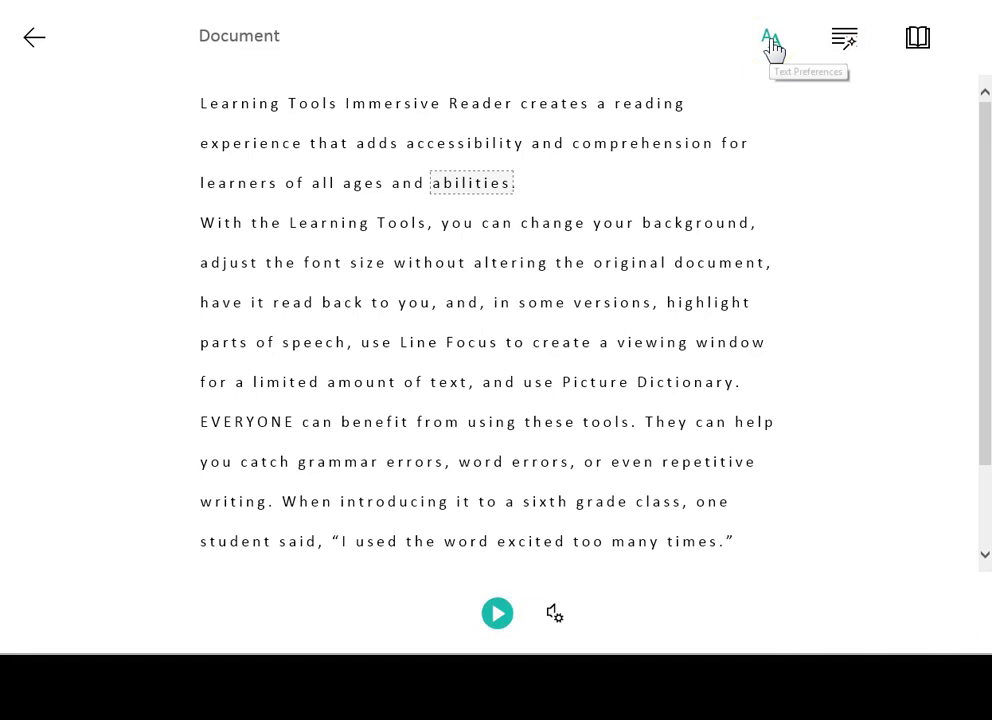
Try several text sizes in the text preferences and set the reader's text size to 42.
{"action": "left_click", "coordinate": [773, 45]}
{"action": "left_click", "coordinate": [813, 127]}
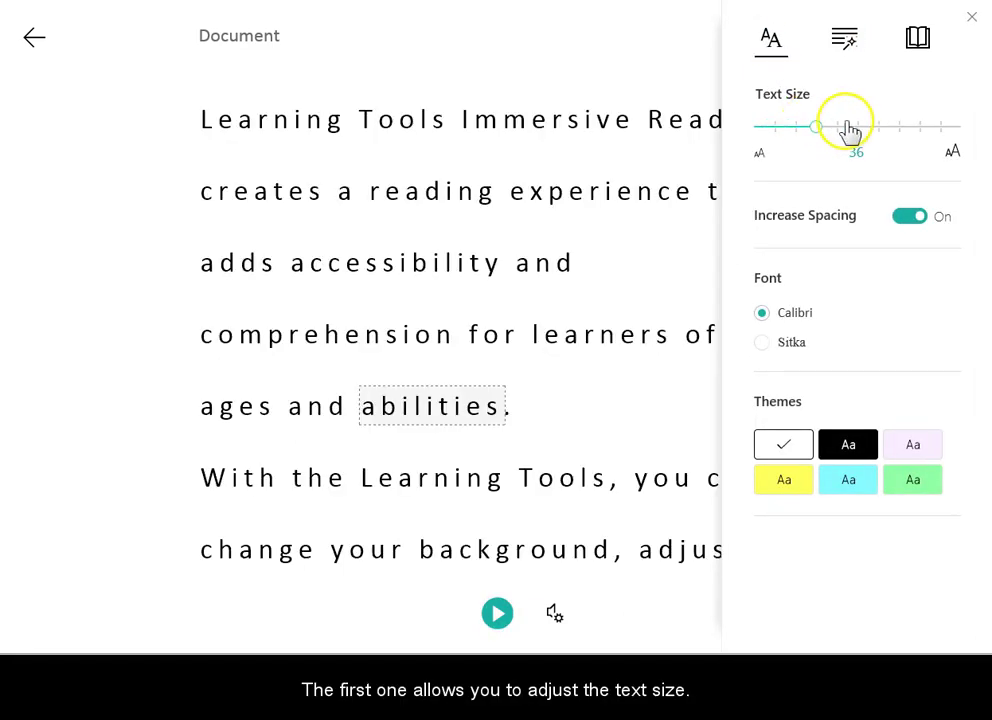
{"action": "left_click", "coordinate": [848, 128]}
{"action": "left_click", "coordinate": [799, 129]}
{"action": "left_click_drag", "start_coordinate": [802, 136], "coordinate": [843, 140]}
{"action": "left_click", "coordinate": [891, 143]}
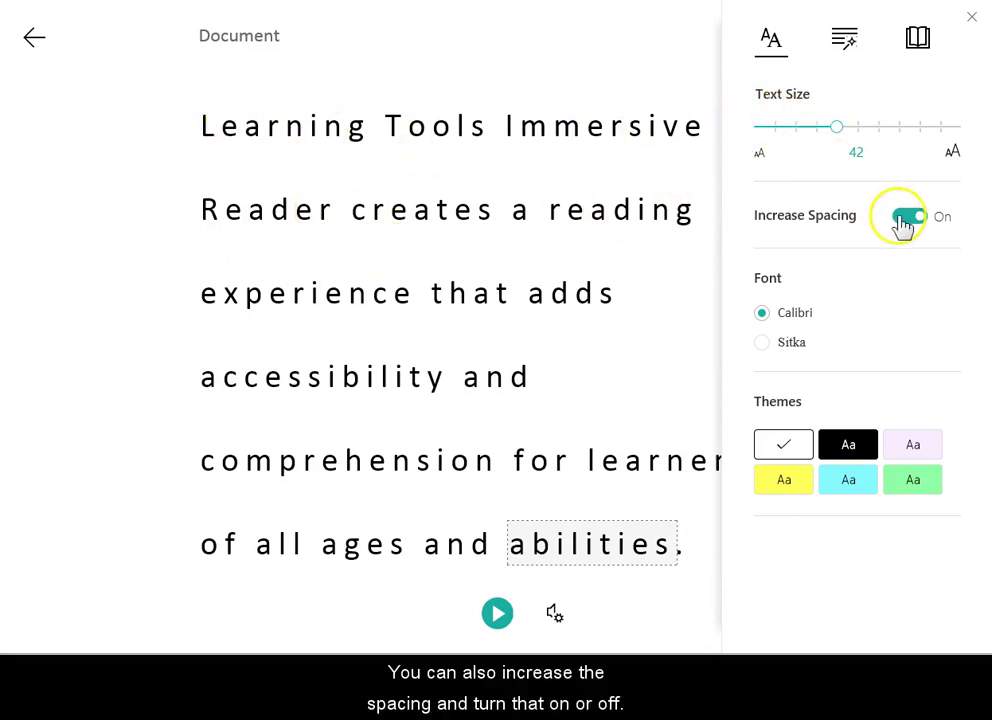
Turn Increase Spacing off and back on, and change the reader font to Sitka.
{"action": "left_click", "coordinate": [903, 222]}
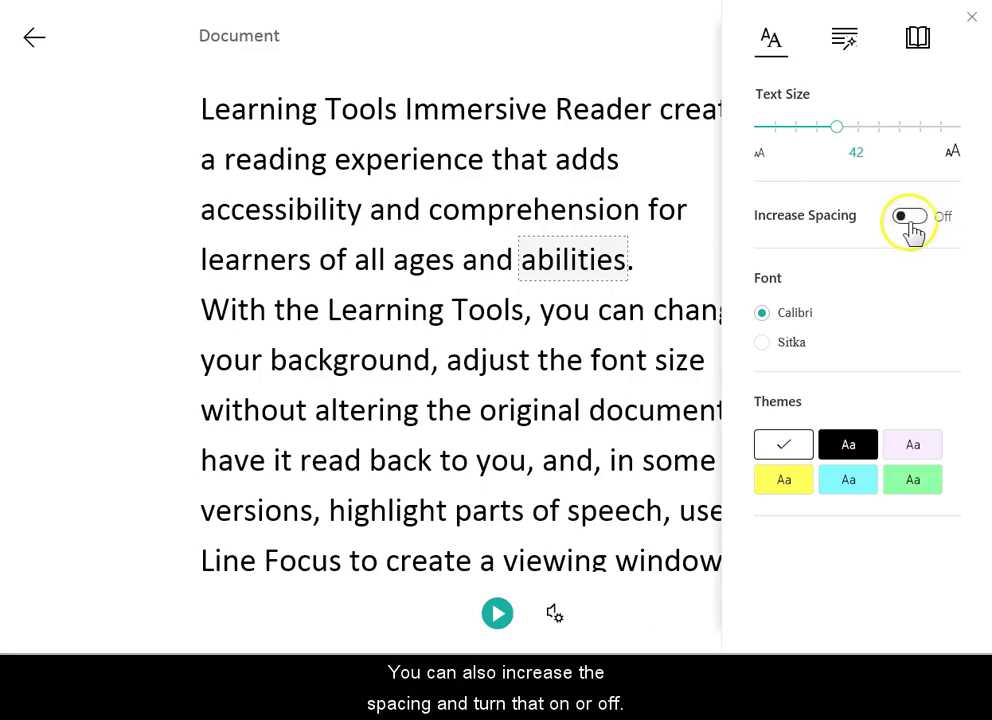
{"action": "left_click", "coordinate": [911, 224]}
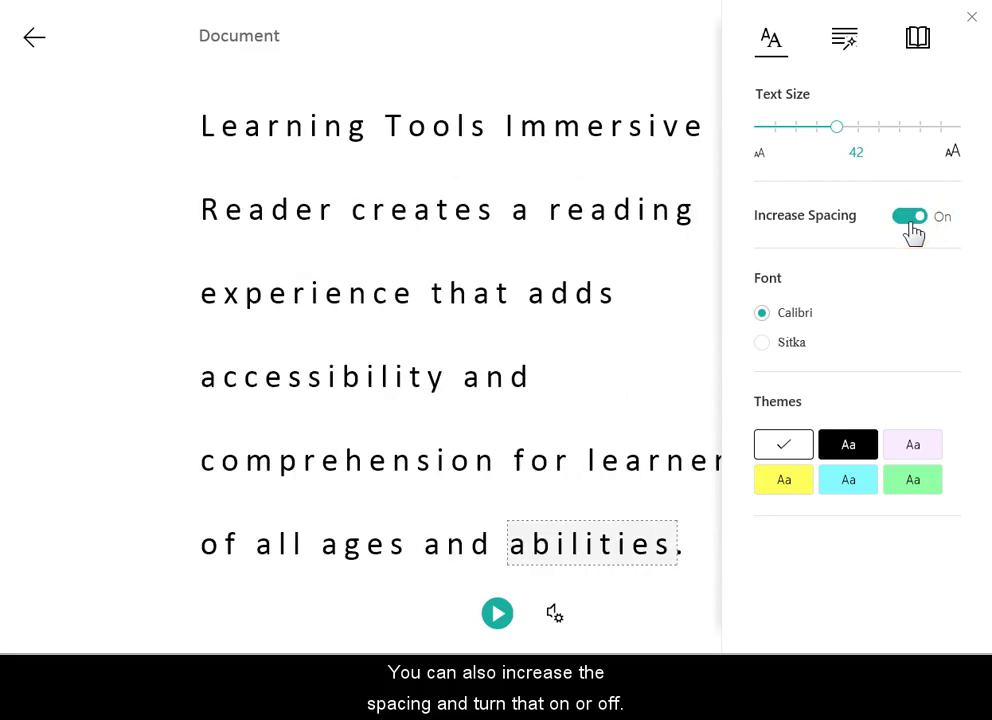
{"action": "left_click", "coordinate": [763, 343]}
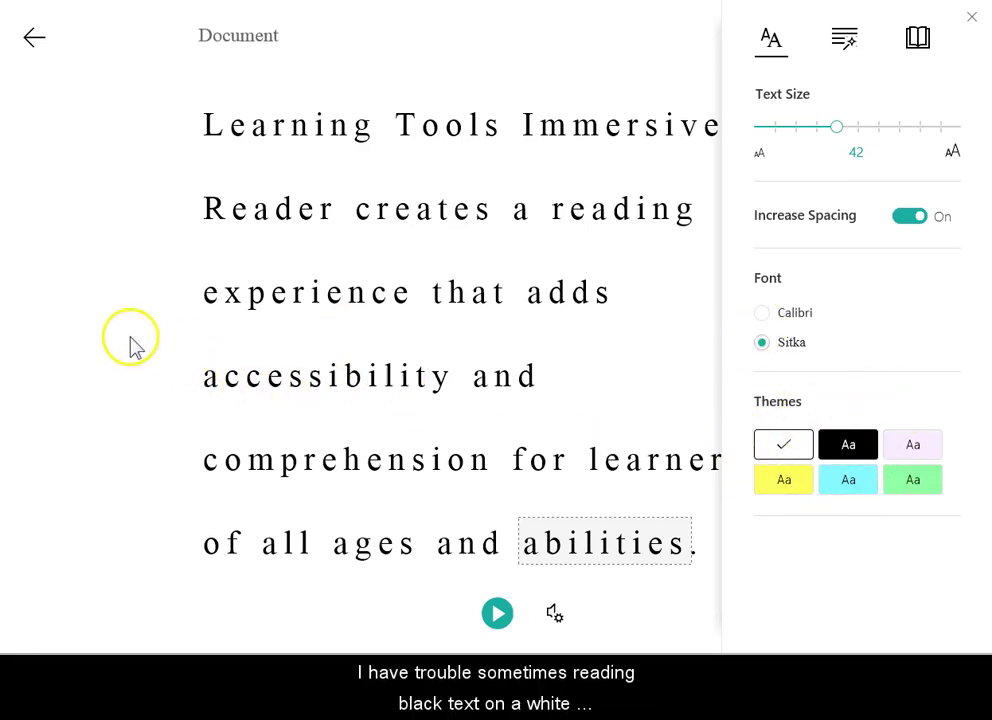
Preview the reader's color themes, including green and light blue, and apply the black theme.
{"action": "left_click", "coordinate": [858, 455]}
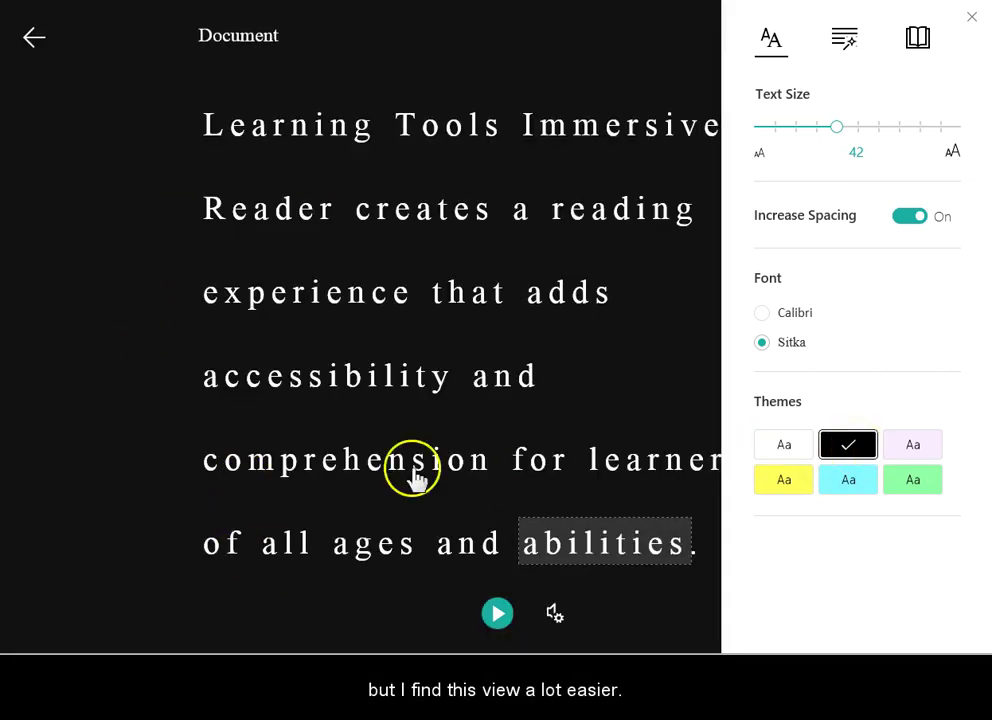
{"action": "left_click", "coordinate": [912, 455]}
{"action": "left_click", "coordinate": [913, 482]}
{"action": "left_click", "coordinate": [850, 485]}
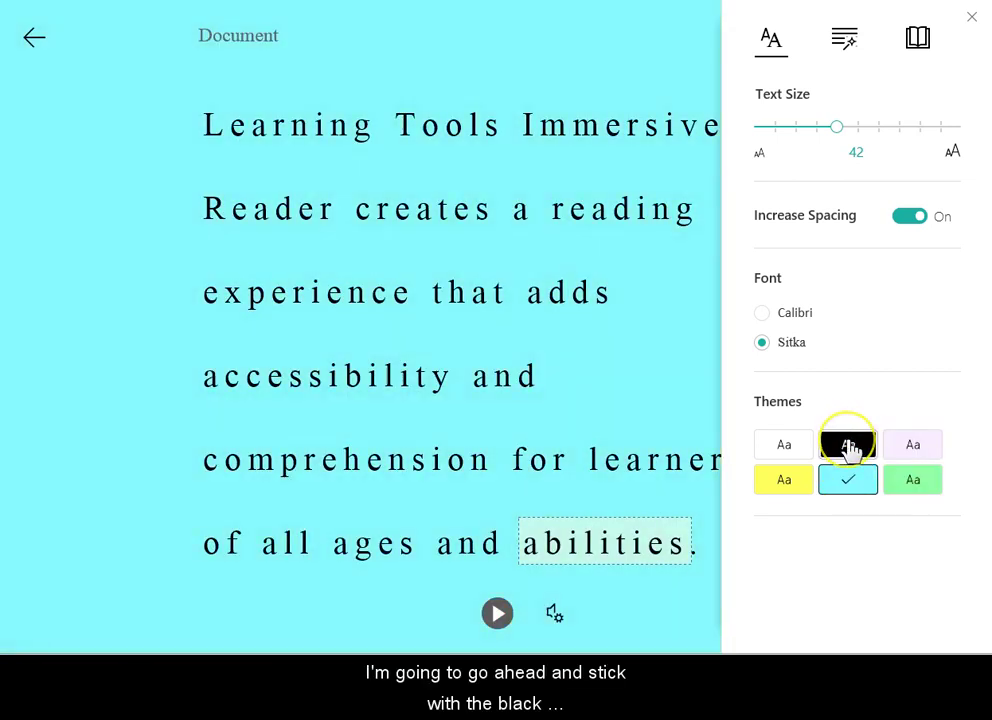
{"action": "left_click", "coordinate": [848, 446]}
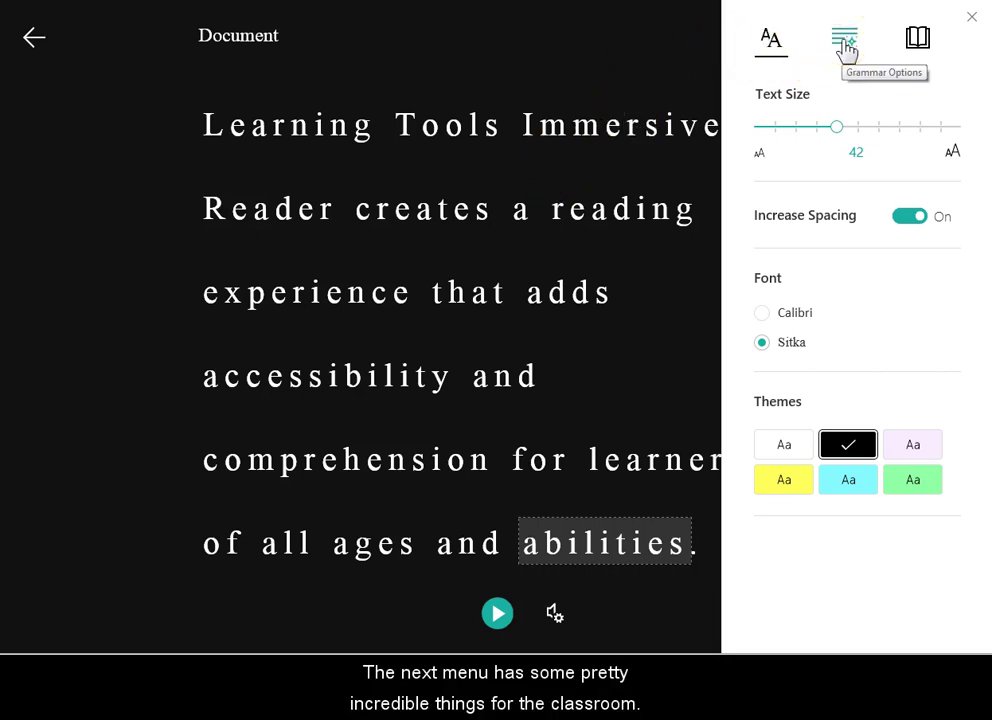
Turn syllable division on in the grammar options and switch it back off.
{"action": "left_click", "coordinate": [845, 44]}
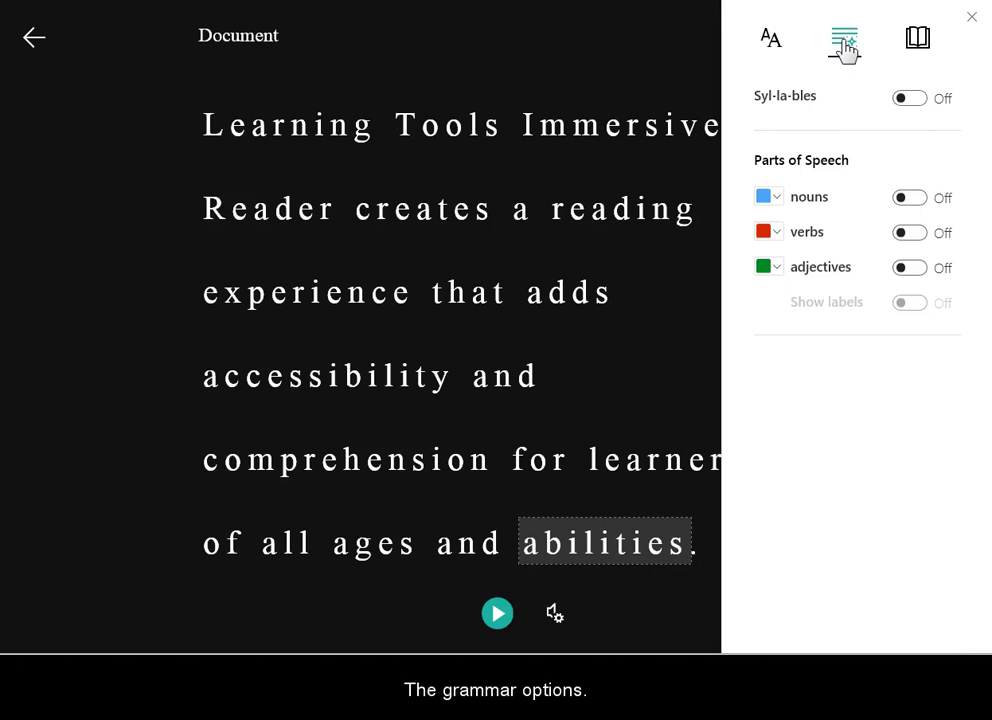
{"action": "left_click", "coordinate": [905, 99]}
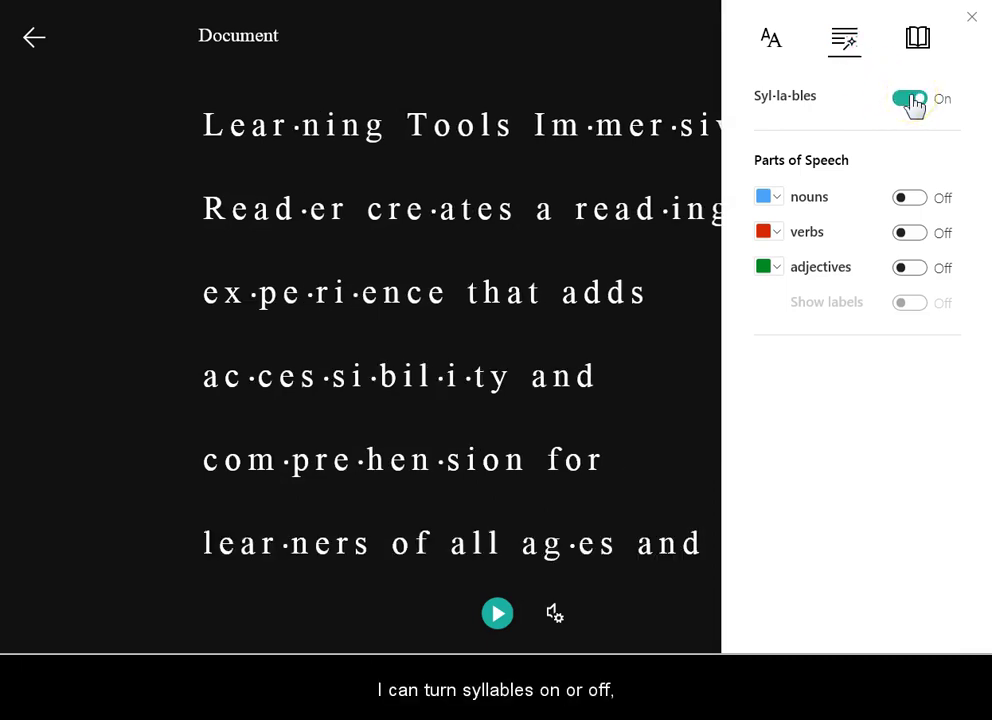
{"action": "left_click", "coordinate": [912, 101]}
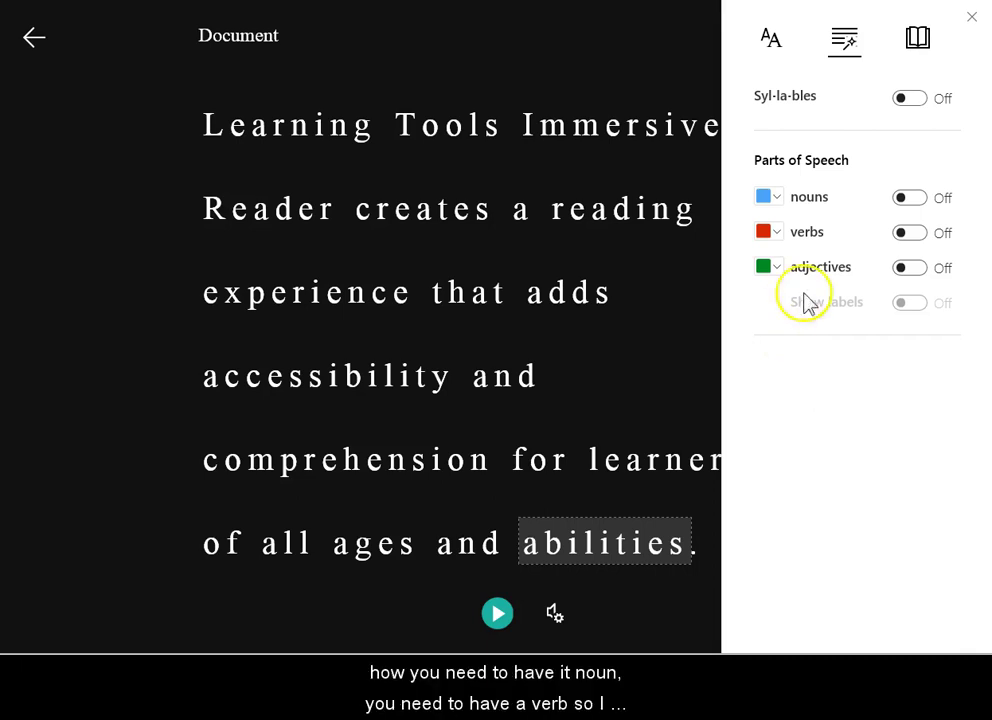
Turn on highlighting for nouns, verbs and adjectives, and toggle the part-of-speech labels on and off.
{"action": "left_click", "coordinate": [914, 203]}
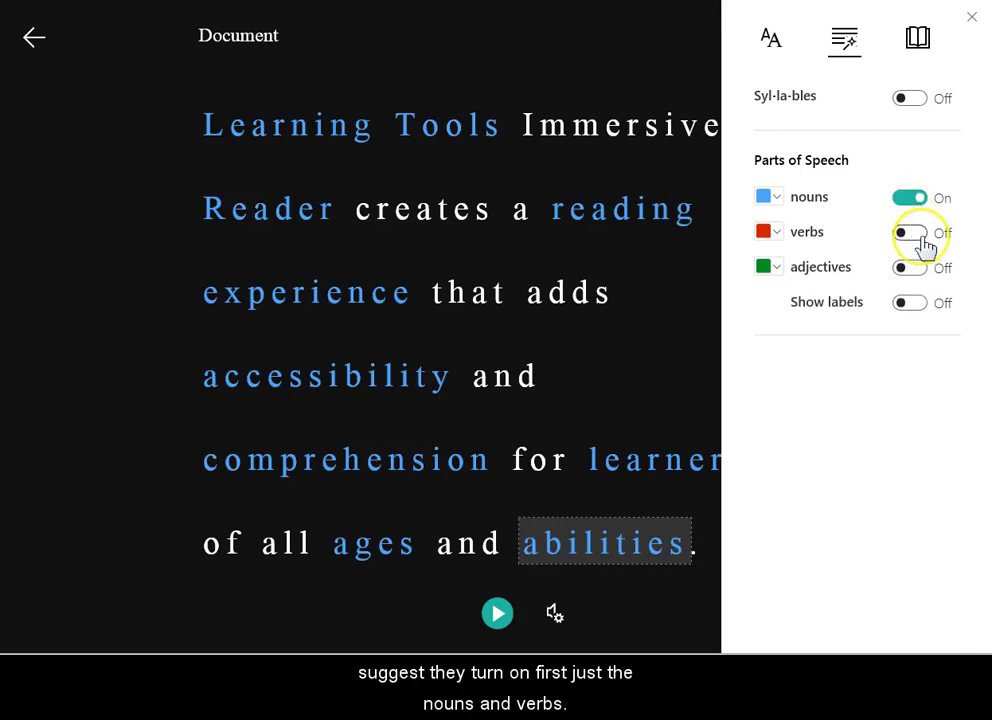
{"action": "left_click", "coordinate": [922, 236]}
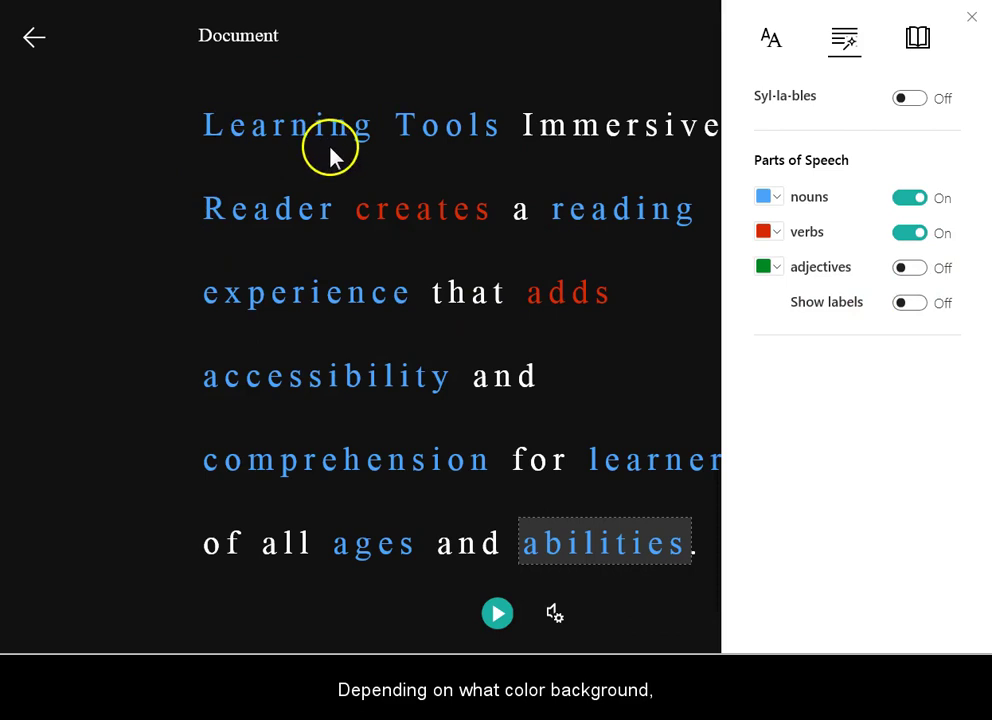
{"action": "left_click", "coordinate": [770, 200]}
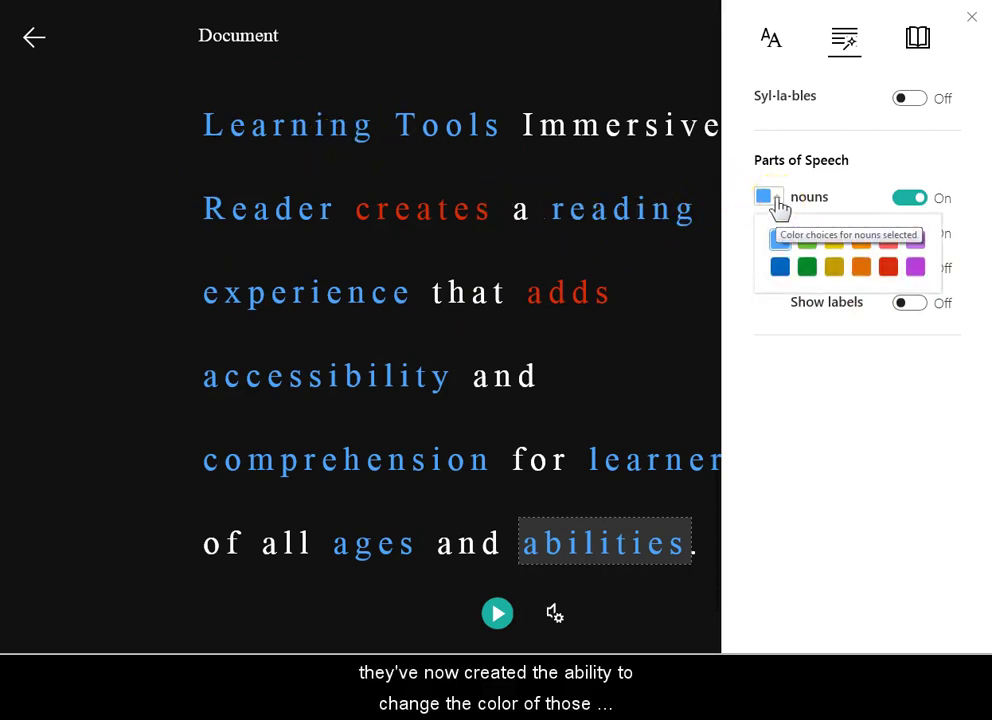
{"action": "left_click", "coordinate": [780, 205]}
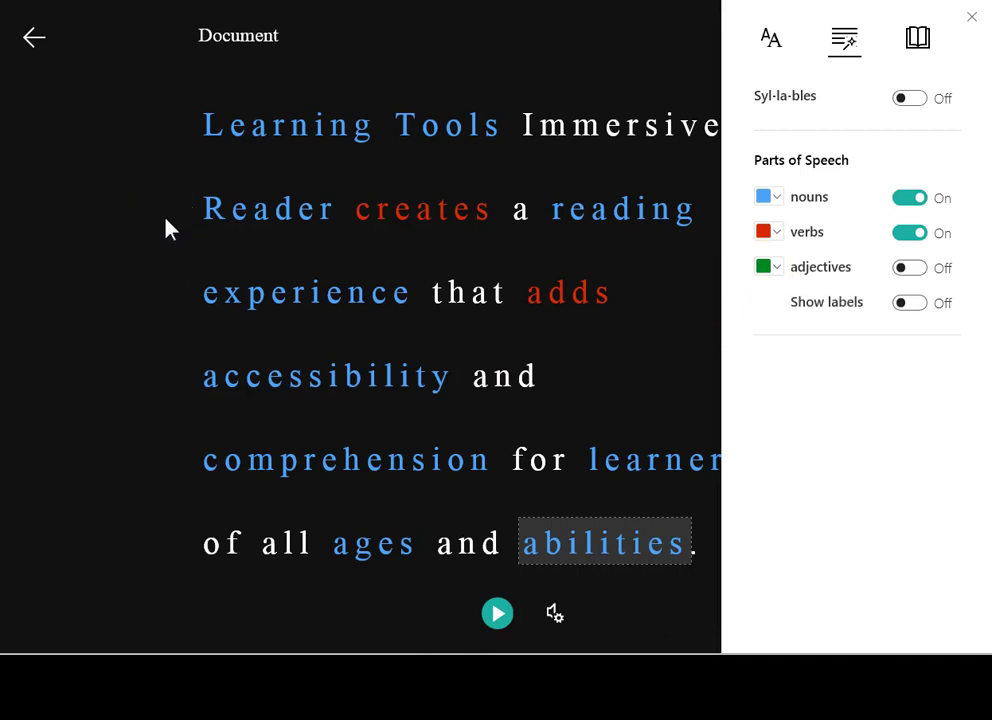
{"action": "left_click", "coordinate": [912, 268]}
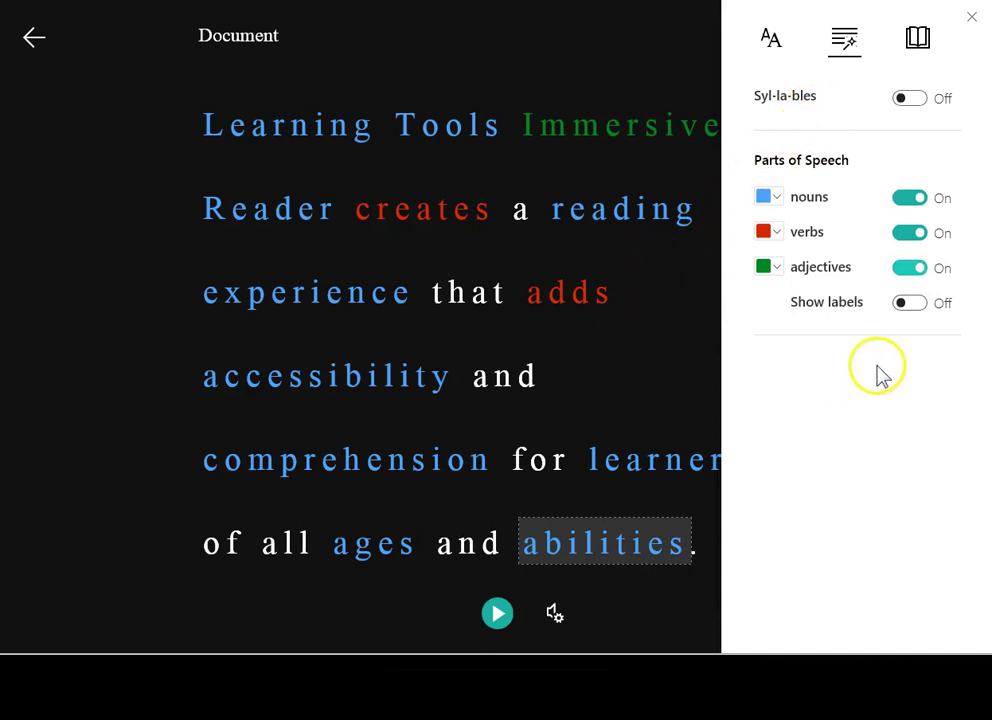
{"action": "left_click", "coordinate": [920, 308]}
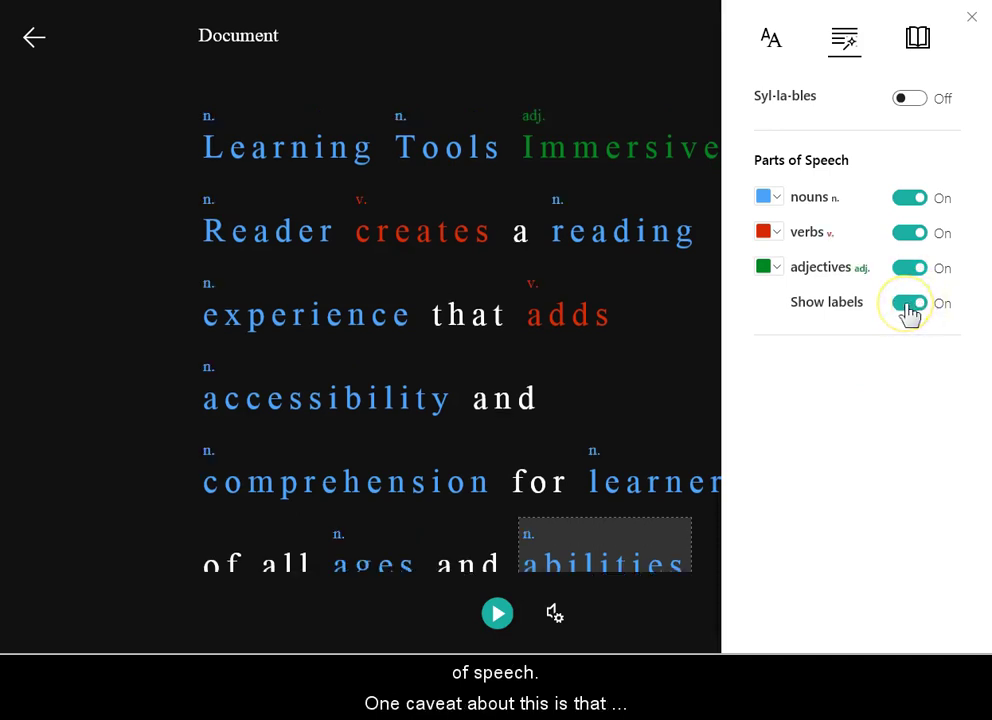
{"action": "left_click", "coordinate": [910, 305]}
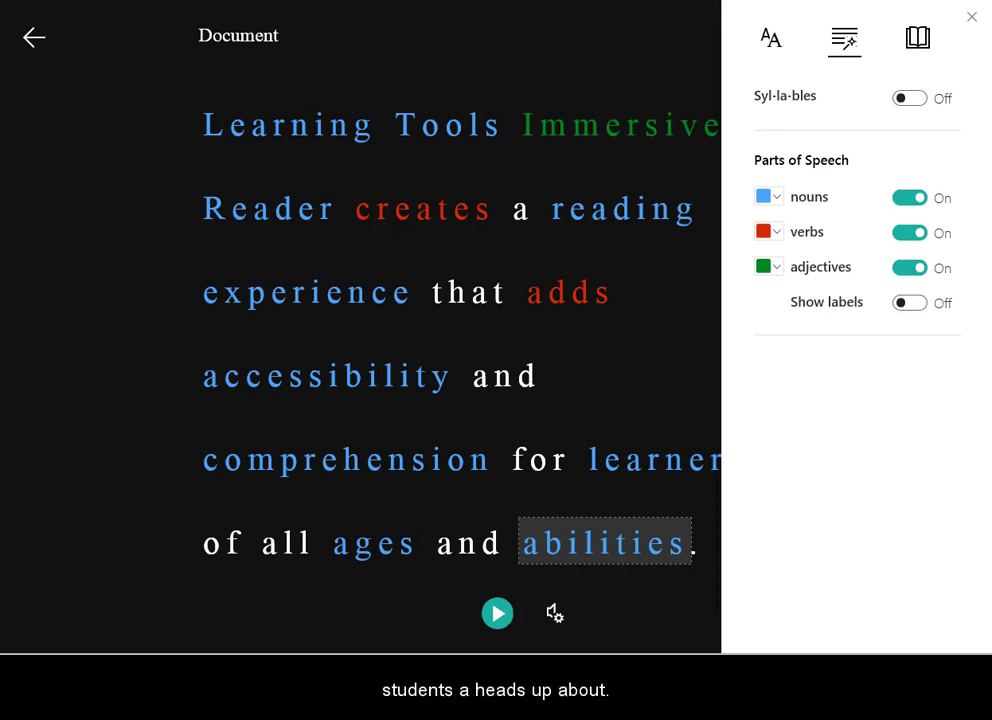
Set Line Focus to one line and play the text aloud briefly before pausing.
{"action": "left_click", "coordinate": [918, 45]}
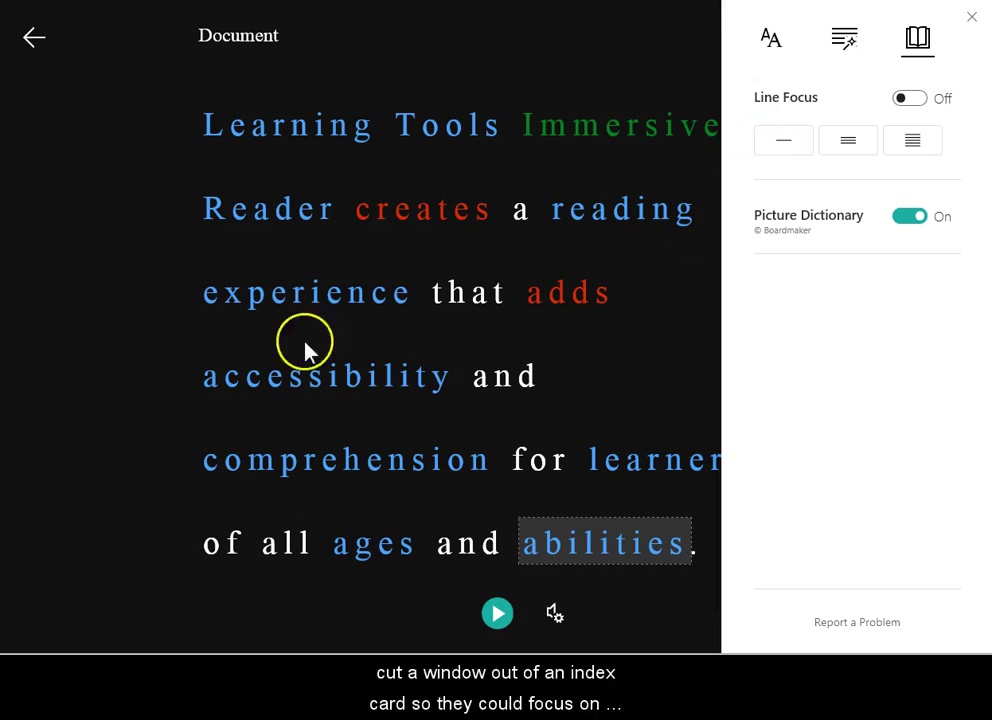
{"action": "left_click", "coordinate": [788, 147]}
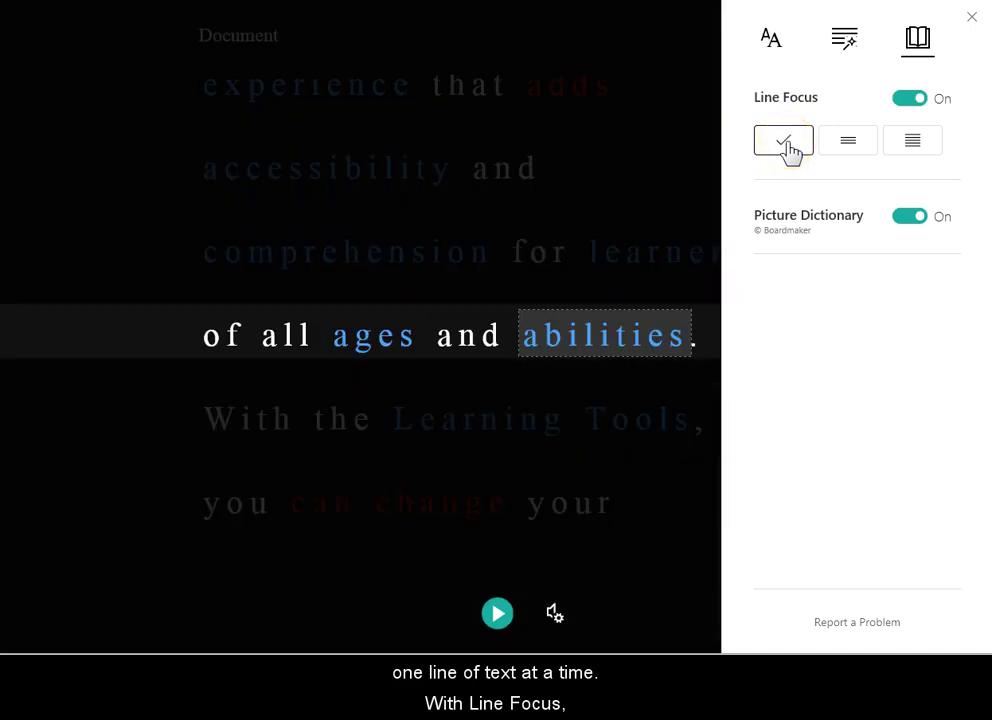
{"action": "left_click", "coordinate": [496, 618]}
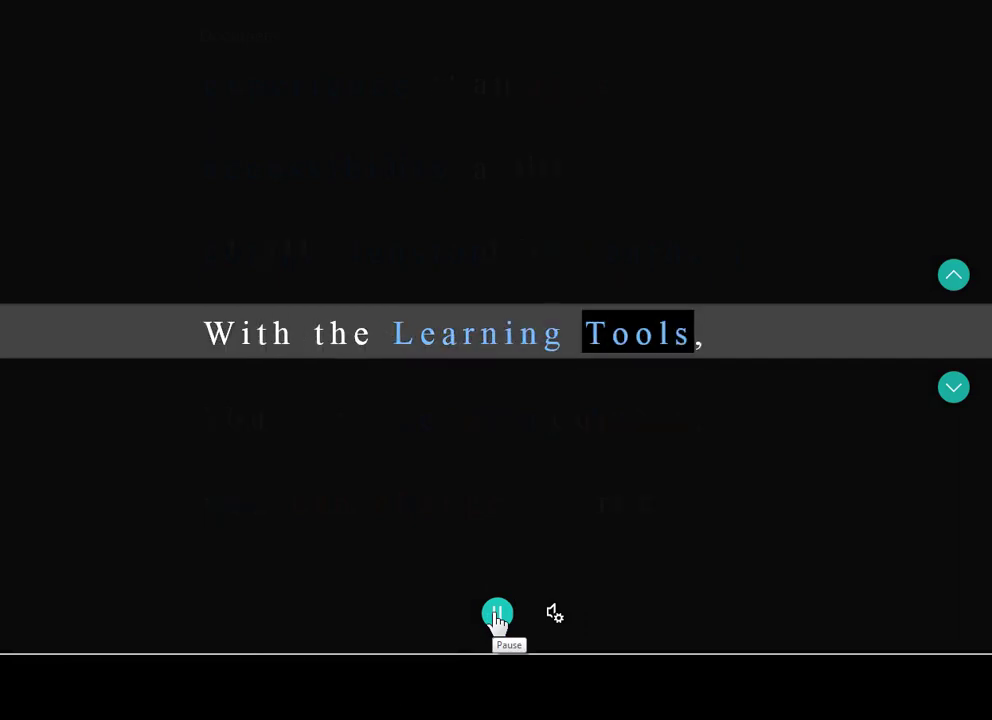
{"action": "left_click", "coordinate": [497, 618]}
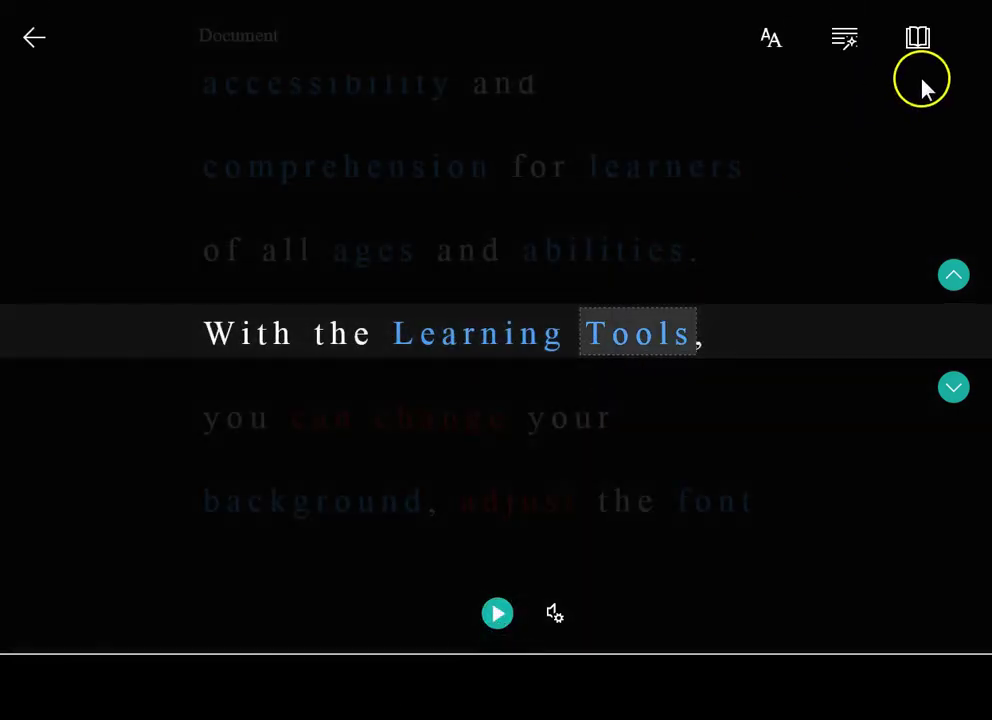
Switch Line Focus to three lines and five lines, and turn it off.
{"action": "left_click", "coordinate": [915, 45]}
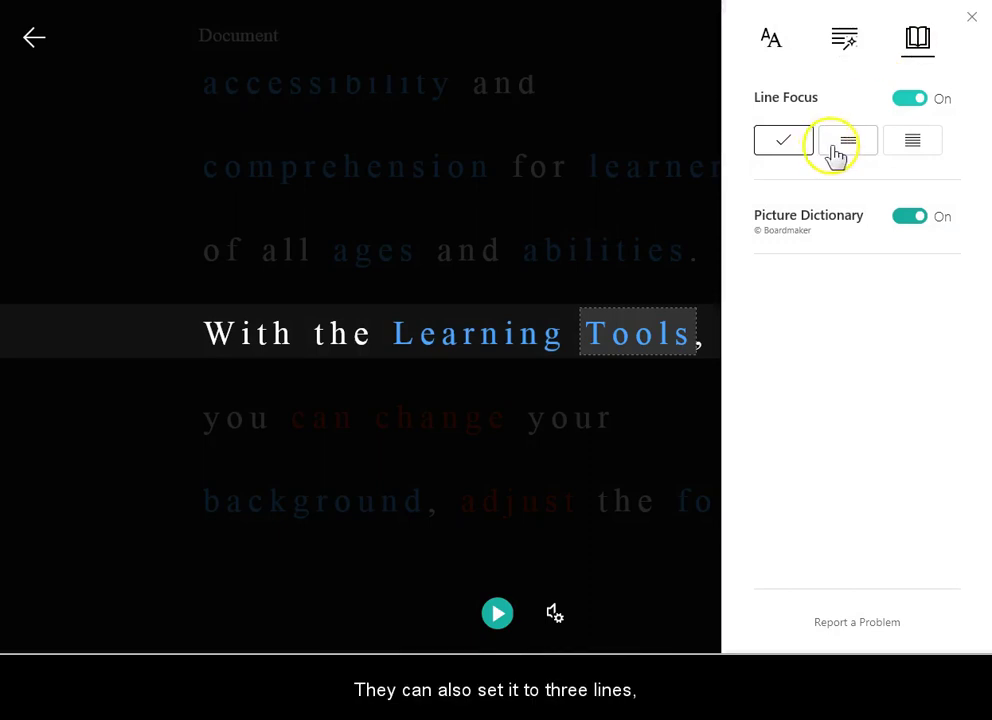
{"action": "left_click", "coordinate": [866, 148]}
{"action": "left_click", "coordinate": [914, 140]}
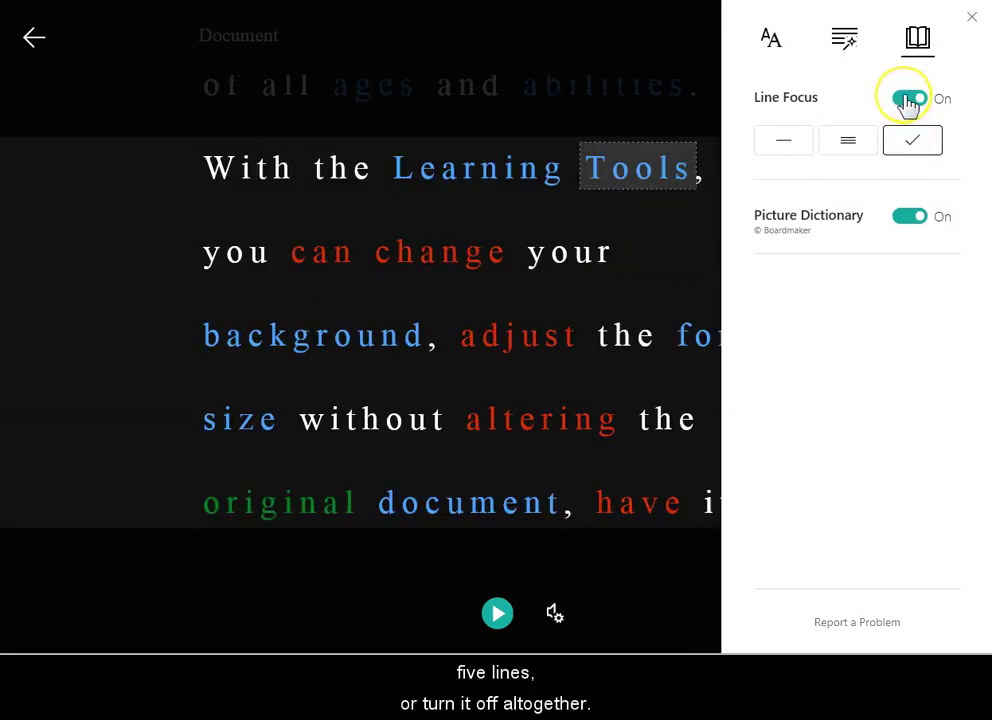
{"action": "left_click", "coordinate": [908, 100]}
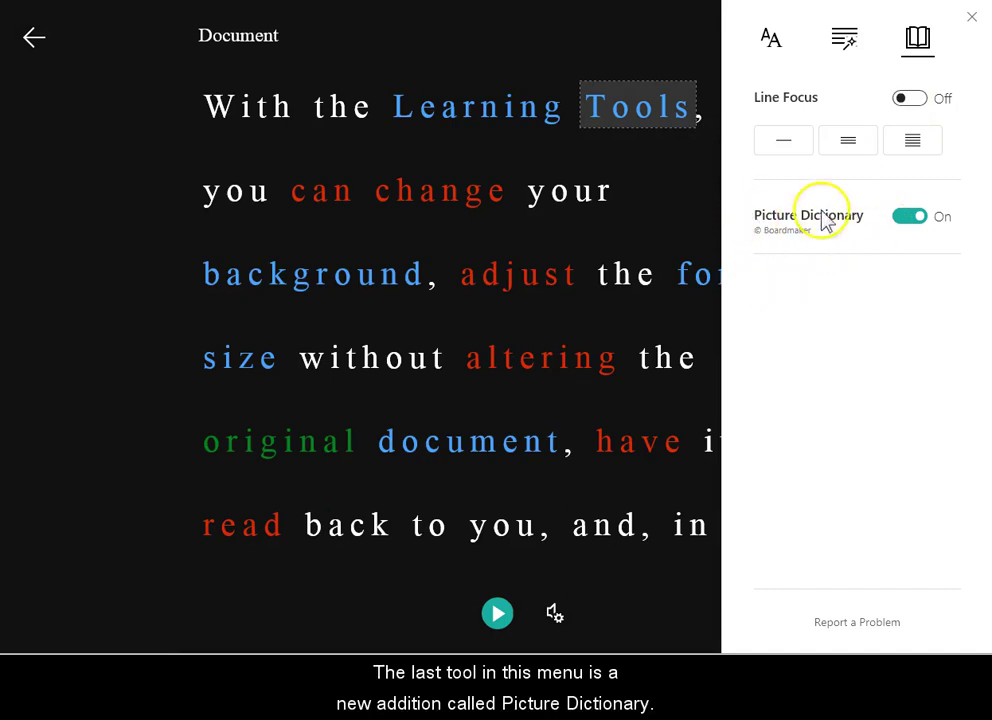
Look up words such as "background", "Tools" and "adjust" with Picture Dictionary, and return to the document's editing view.
{"action": "left_click", "coordinate": [299, 278]}
{"action": "left_click", "coordinate": [229, 341]}
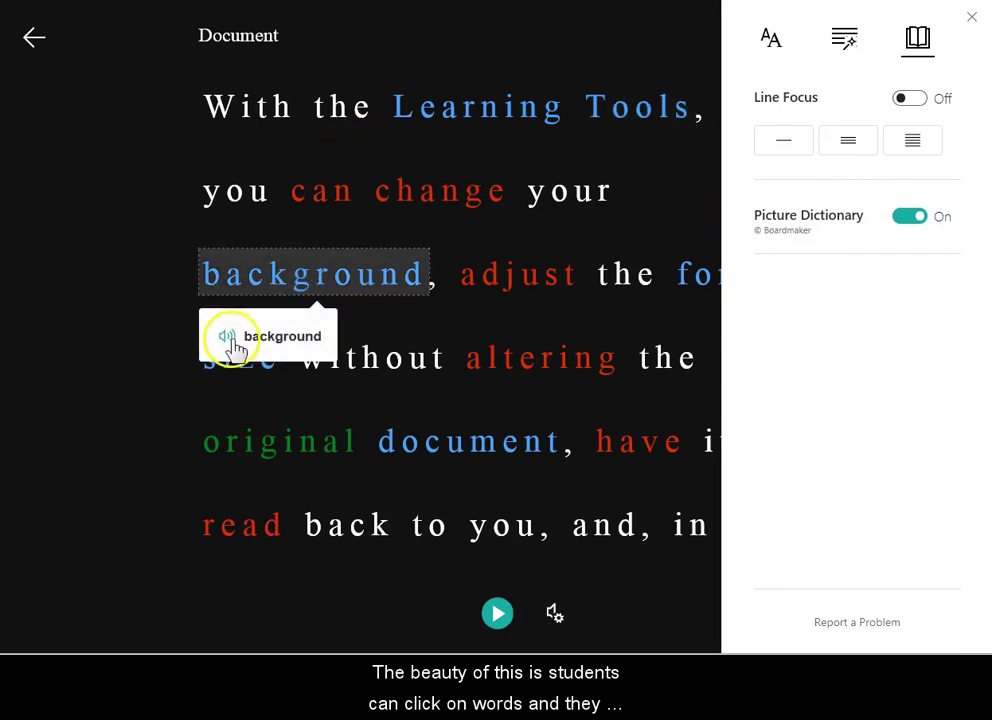
{"action": "left_click", "coordinate": [455, 452]}
{"action": "left_click", "coordinate": [609, 115]}
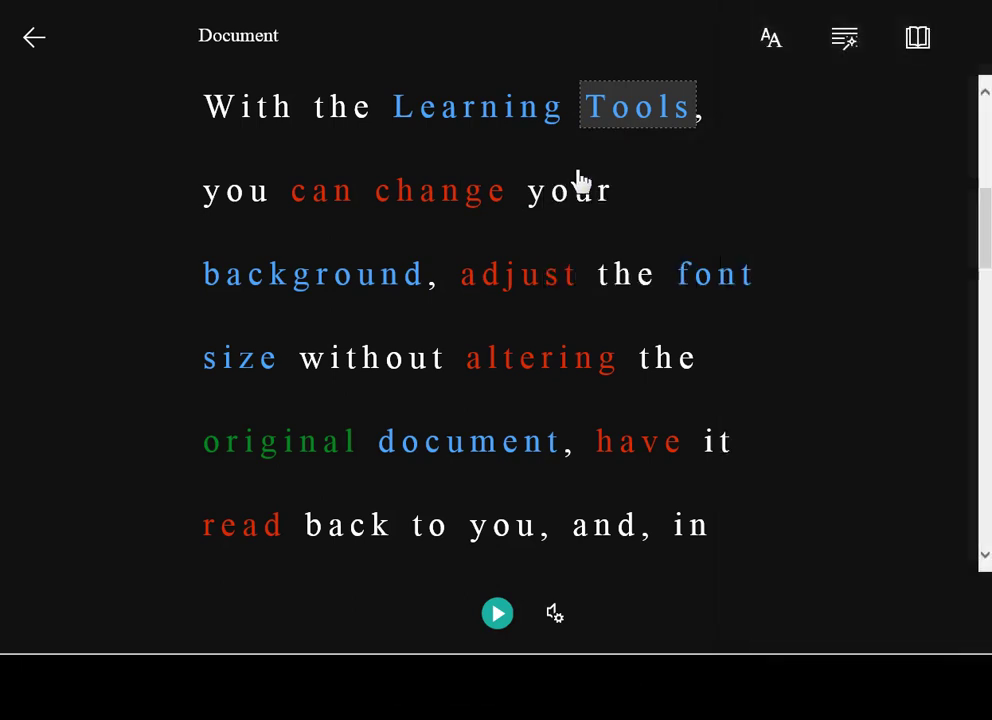
{"action": "left_click", "coordinate": [598, 110]}
{"action": "left_click", "coordinate": [575, 175]}
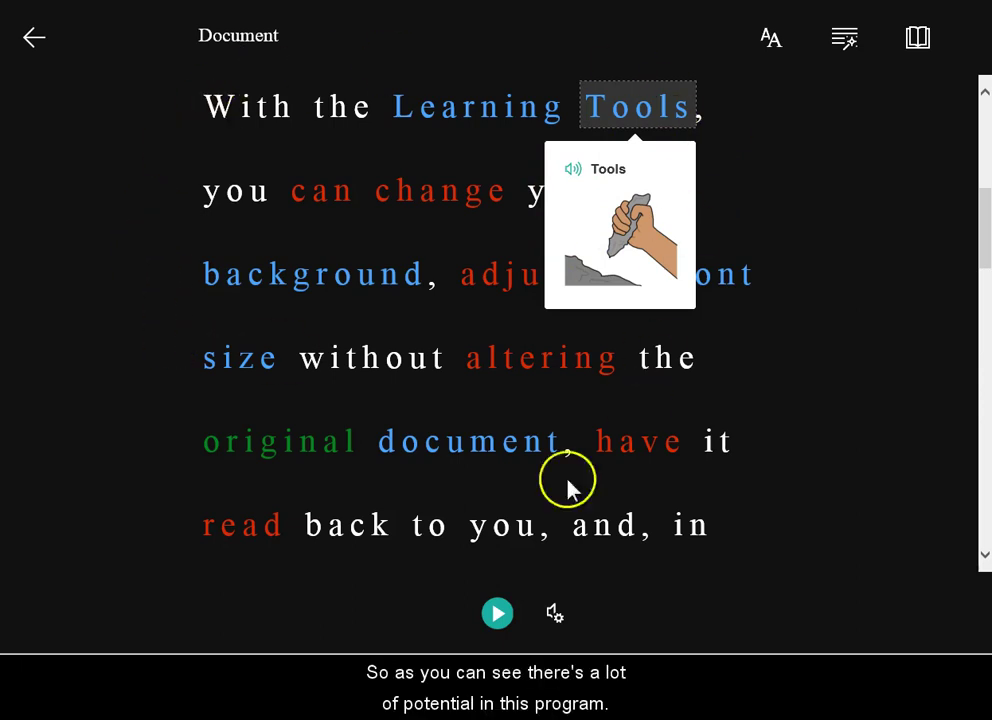
{"action": "left_click", "coordinate": [250, 278]}
{"action": "left_click", "coordinate": [551, 270]}
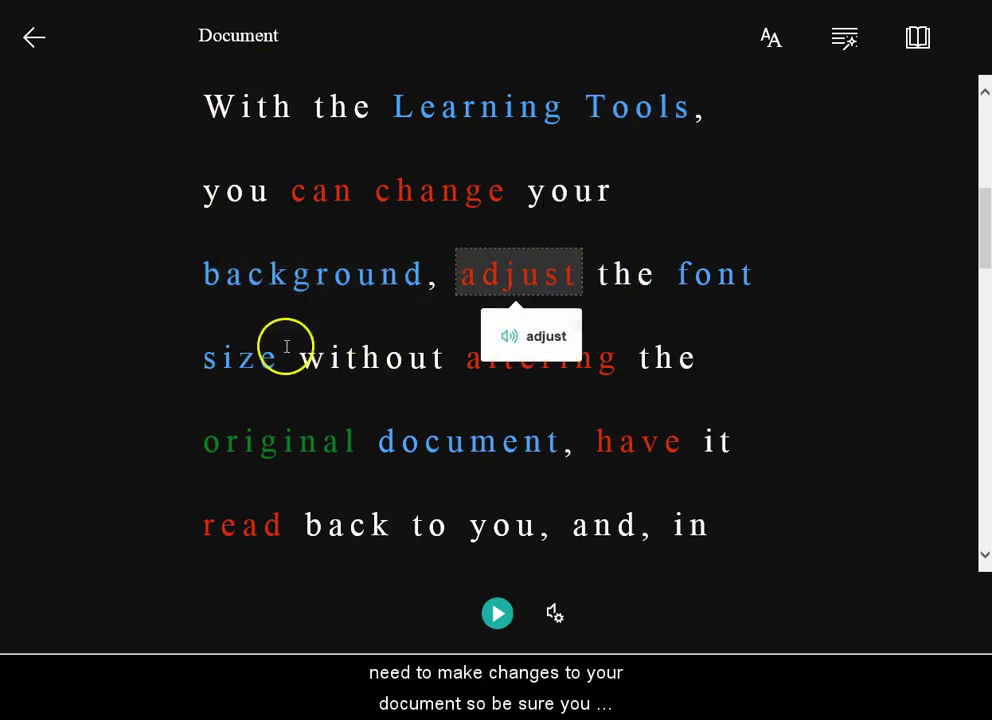
{"action": "left_click", "coordinate": [34, 40]}
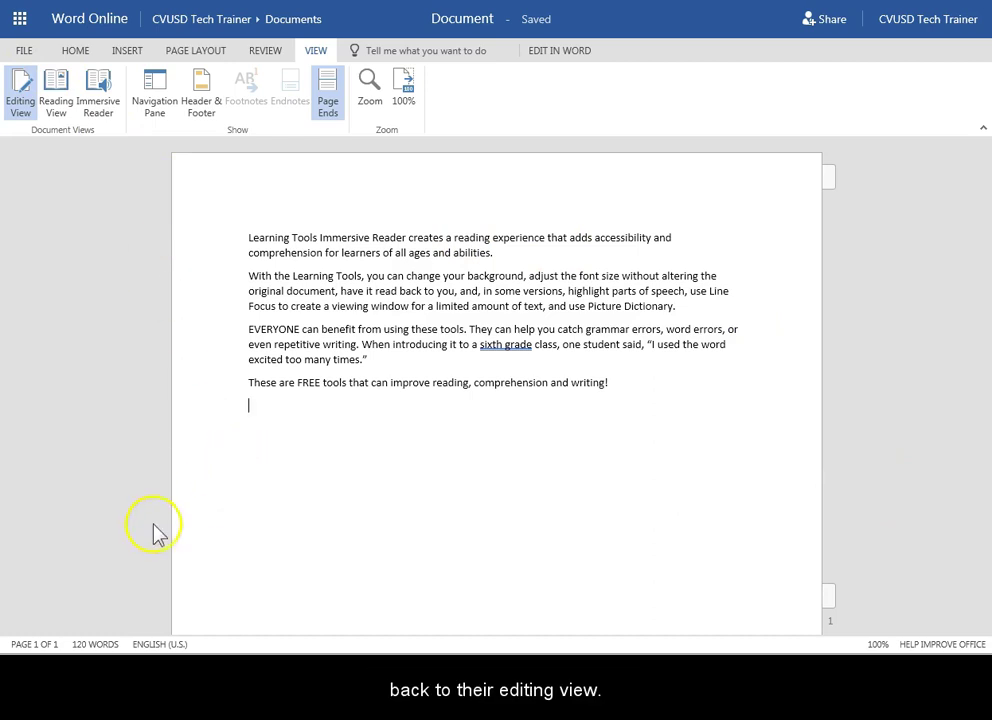